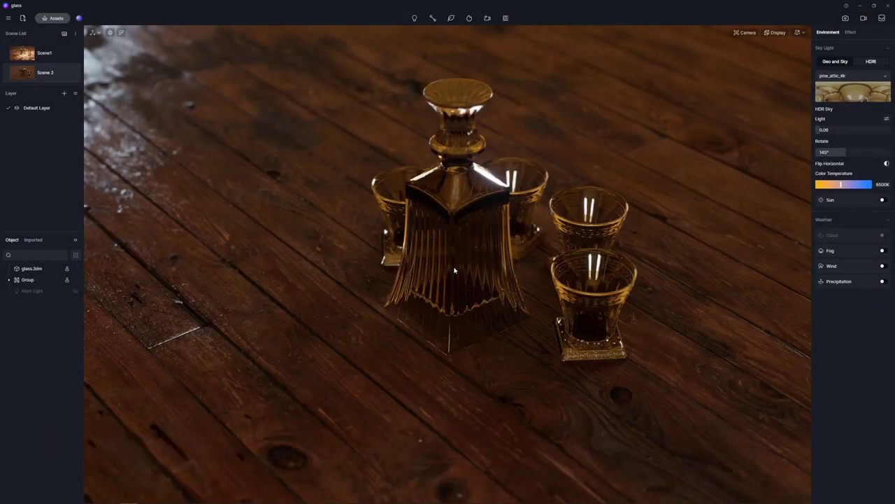
Step: Select the decanter's glass material, assign it the Transparent template and switch on Caustics
click(465, 190)
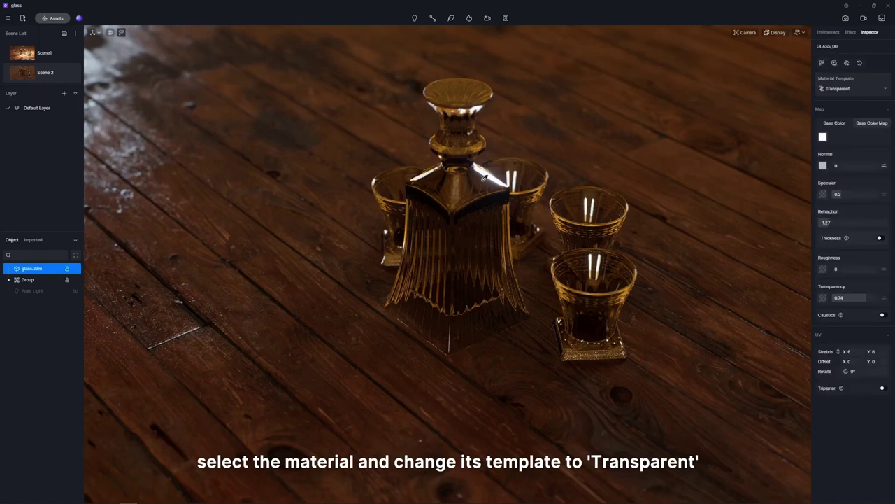
click(852, 89)
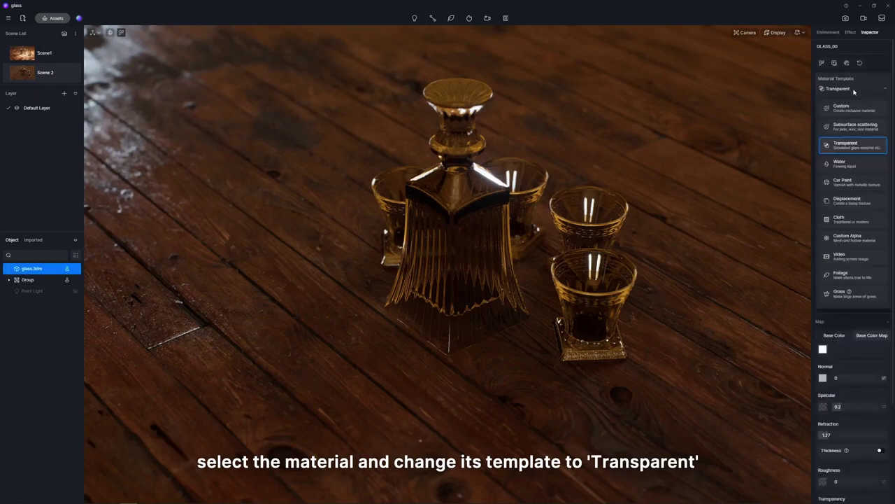
click(866, 146)
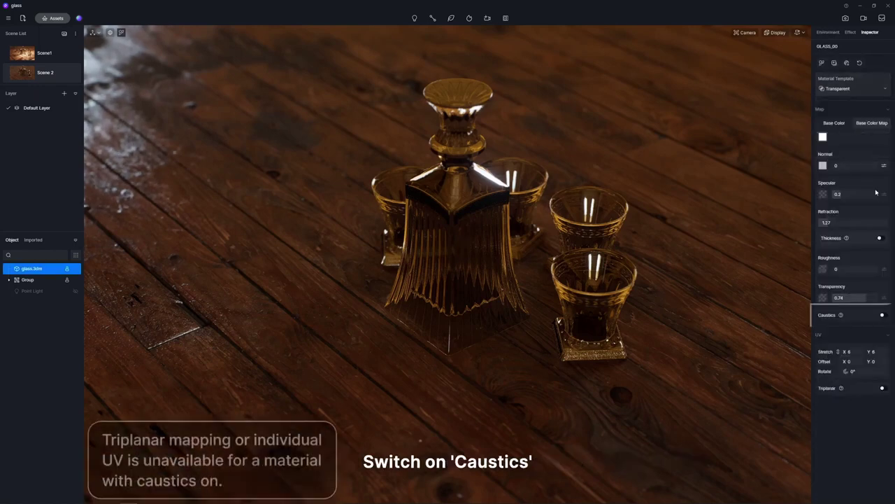
click(883, 315)
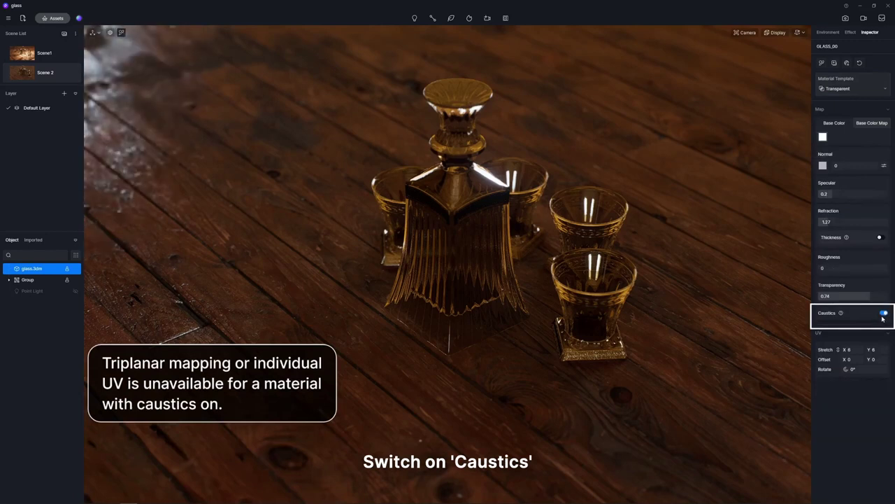
Step: Add a point light beside the decanter with Caustics on, caustics intensity 1.3 and softness 0.27
click(414, 18)
click(417, 36)
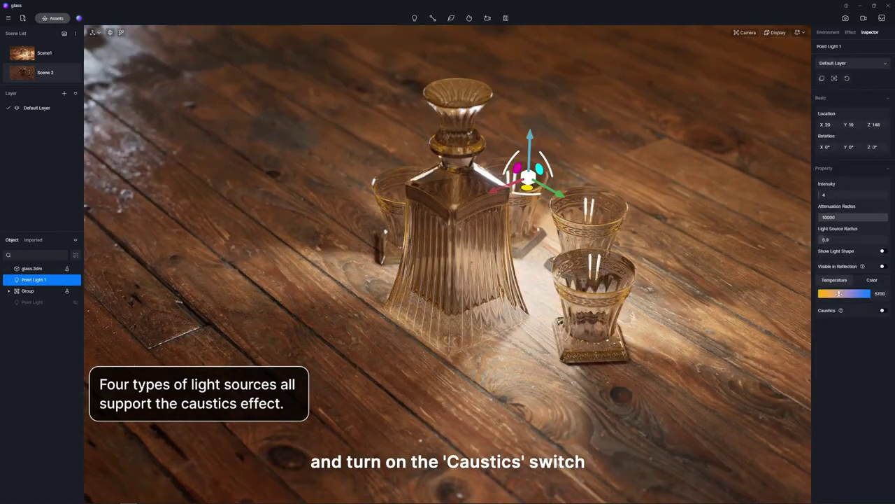
click(882, 310)
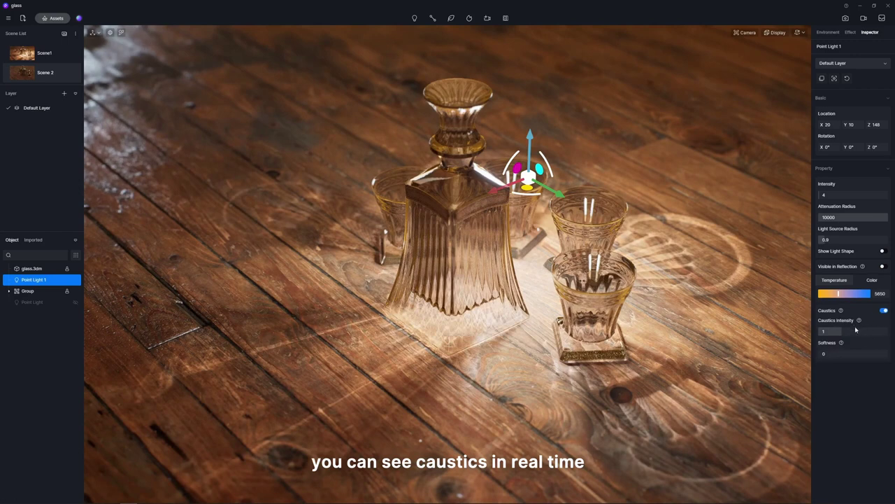
drag(851, 328, 892, 361)
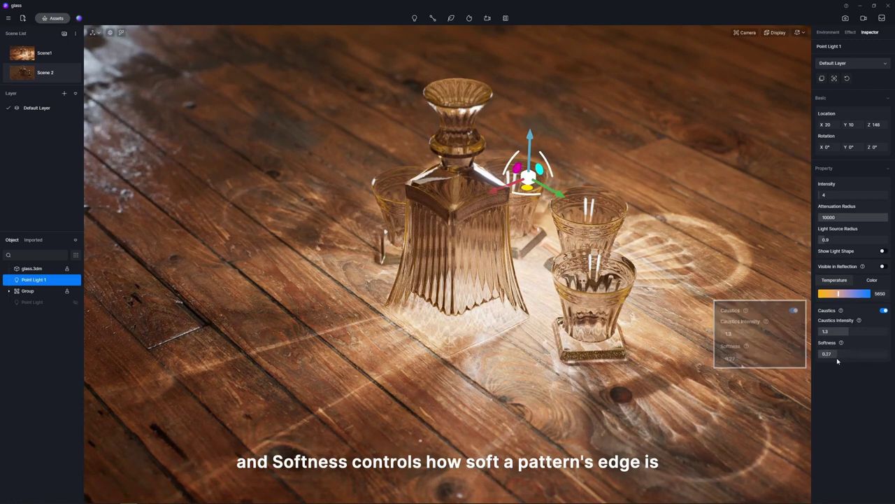
click(529, 361)
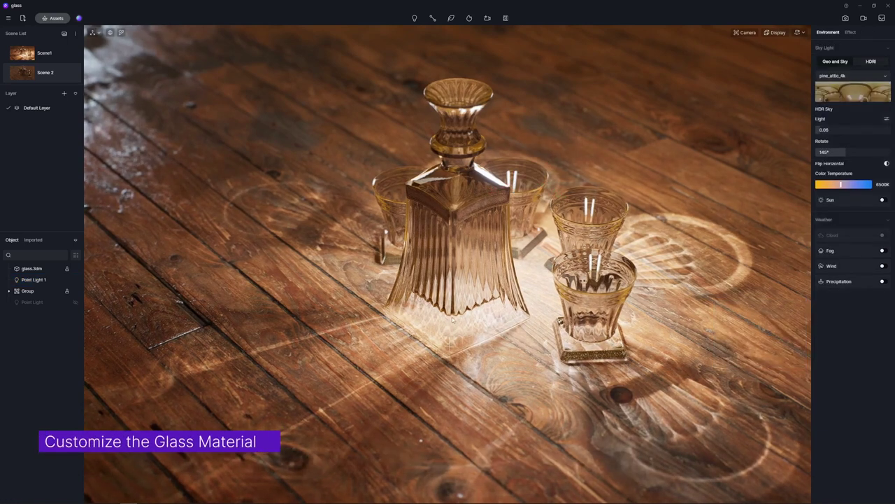
Step: Select the decanter's glass material and open its base color and normal map for editing
click(463, 263)
click(822, 137)
click(816, 165)
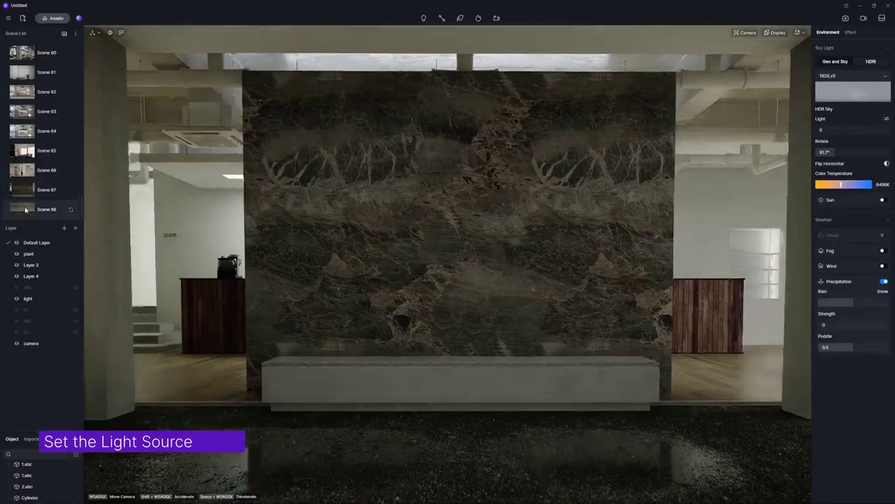
Step: Place a point light inside the glass lamp cylinder and copy it into an evenly spaced row of ten along the cylinder
click(25, 209)
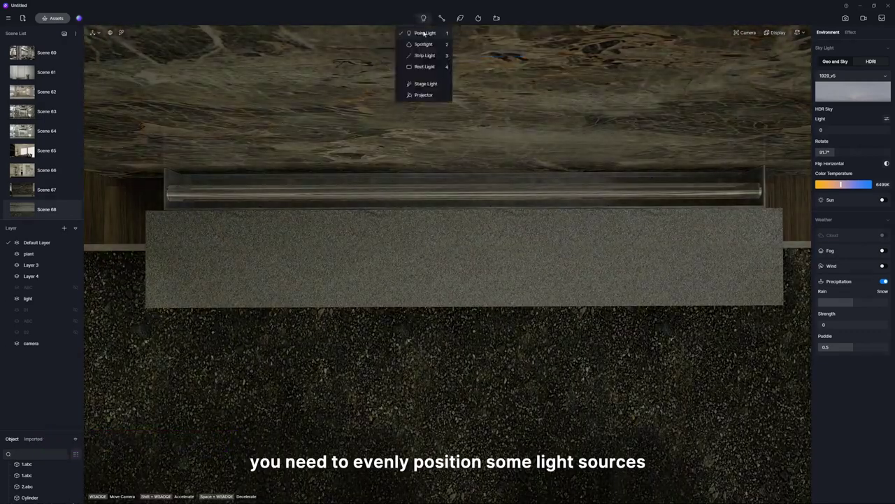
click(423, 32)
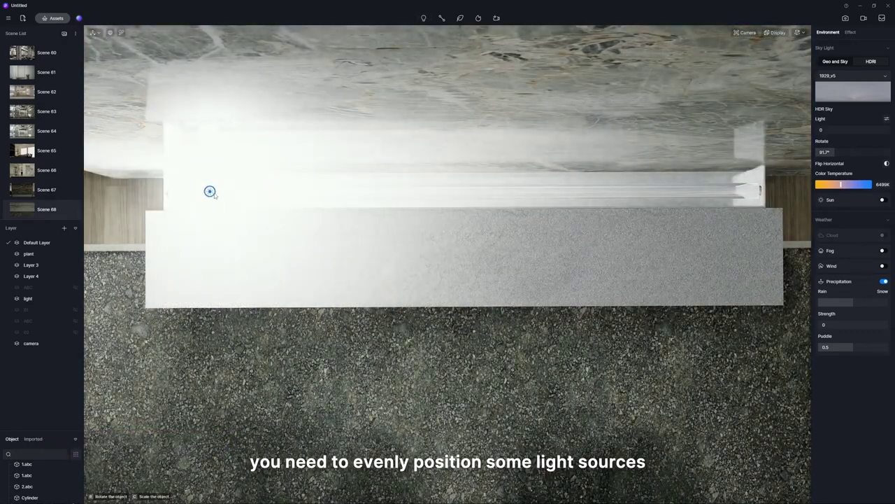
click(210, 194)
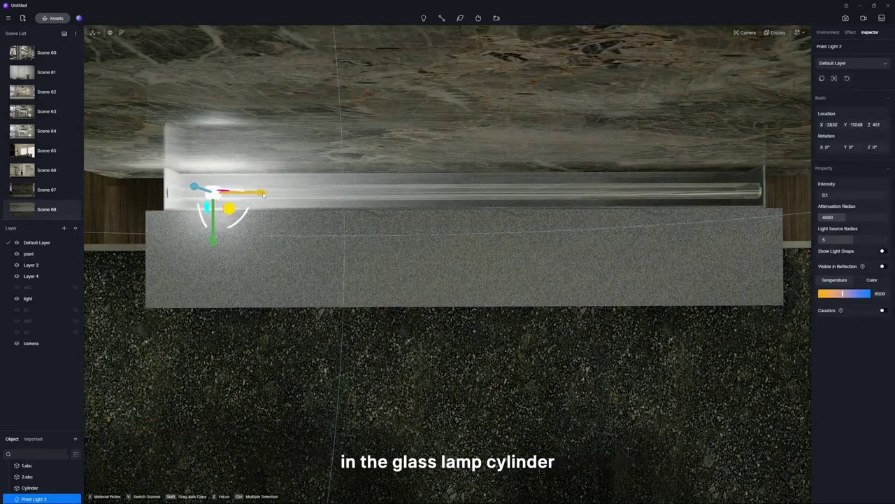
shift+drag(264, 195, 498, 192)
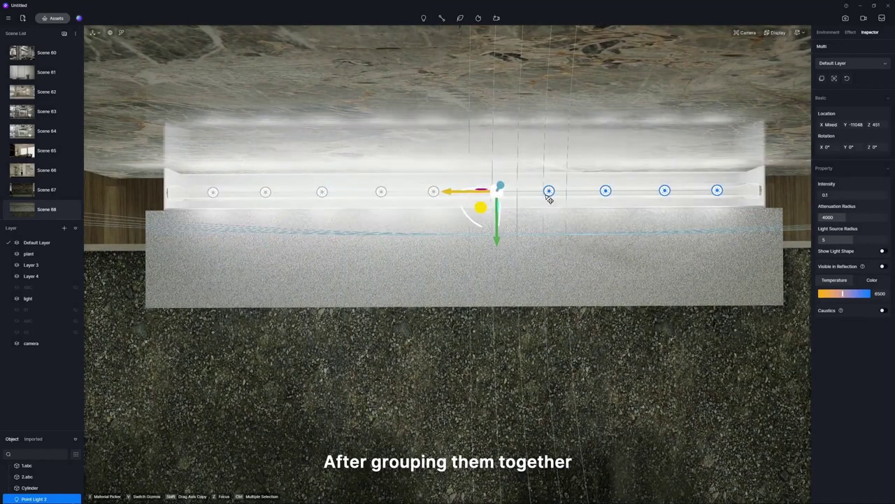
shift+drag(542, 191, 262, 194)
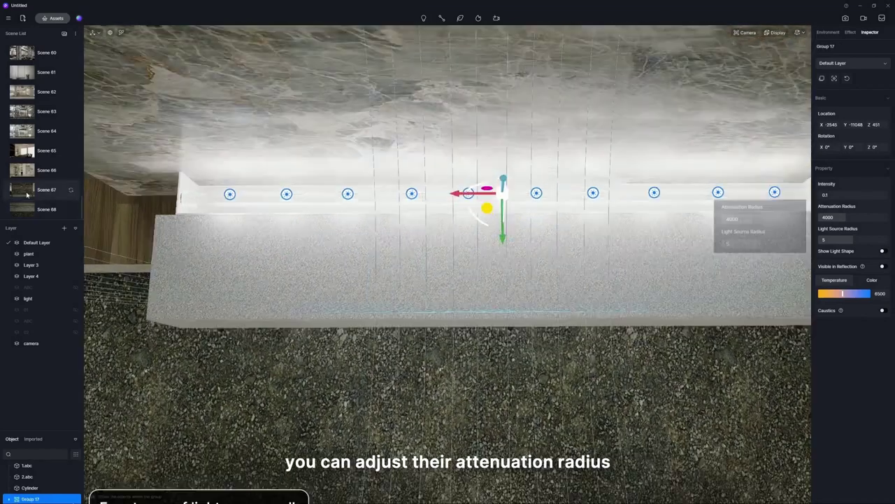
Step: Set the grouped lamp lights' attenuation radius to 10000 and light source radius to 3 in the front view, Scene 67
click(26, 195)
drag(842, 218, 840, 240)
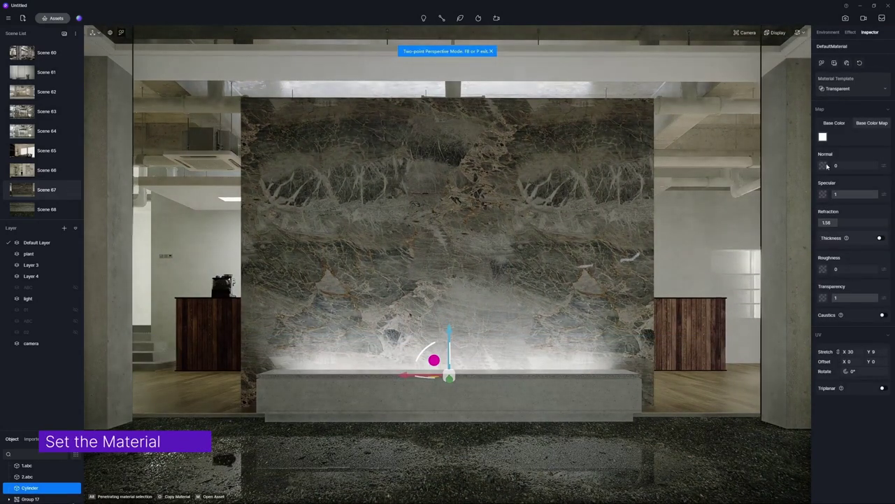
Step: Apply a normal map to the glass cylinder's transparent material and set its UV stretch to X 30, Y 9
click(823, 166)
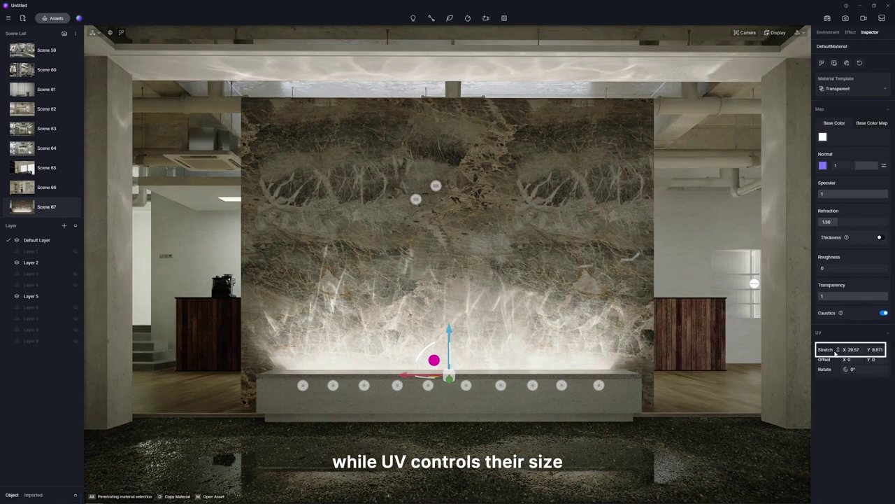
drag(835, 353, 676, 348)
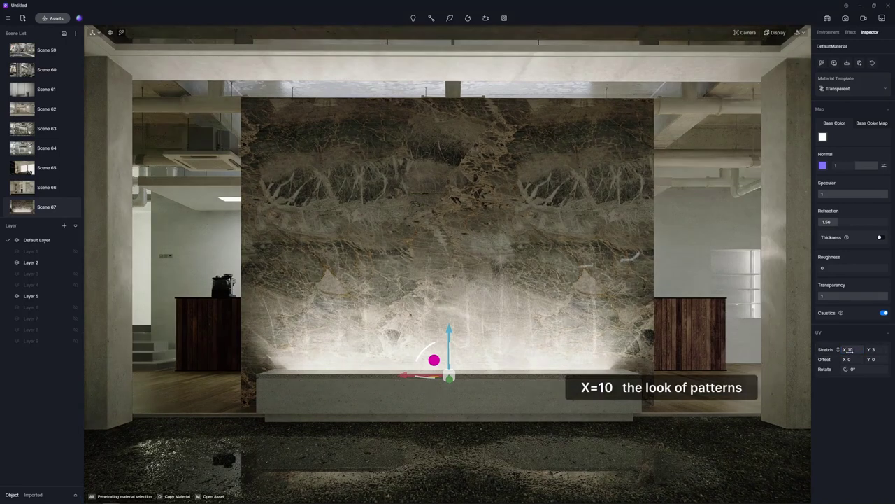
text(0)
key(Return)
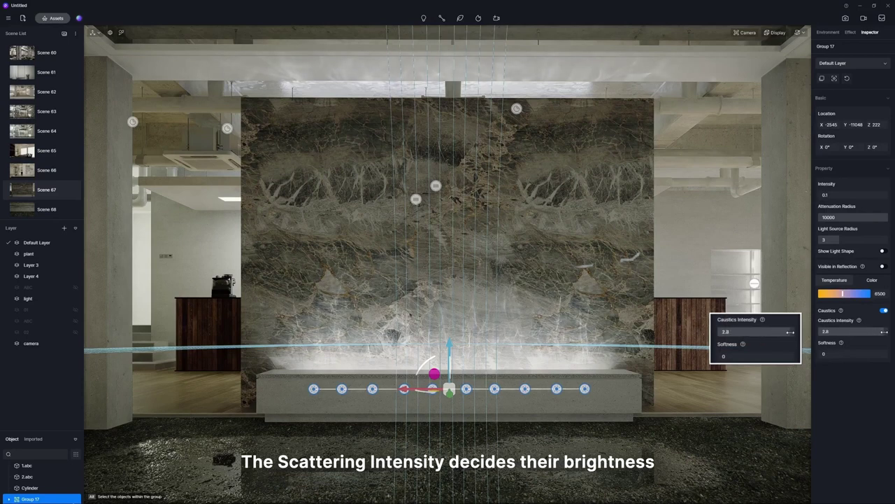
Step: Set the lamp light group's caustics intensity to 3 and its softness to 0.23
drag(886, 331, 889, 331)
drag(820, 353, 825, 354)
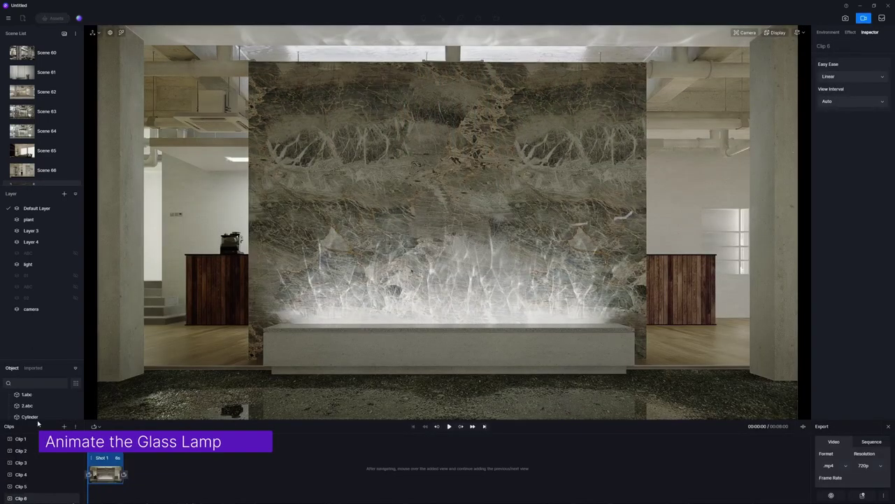
Step: Keyframe the glass cylinder at the clip's start, rotate it to X 45° at 6 seconds and preview the animation
click(29, 417)
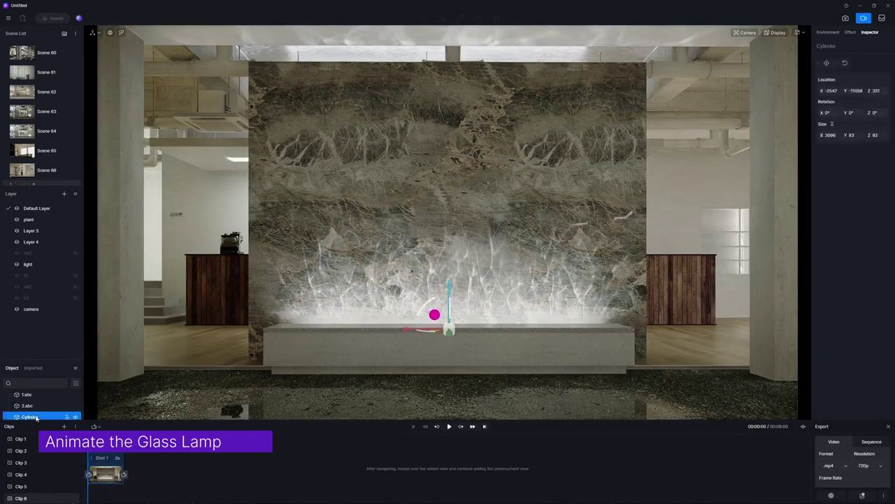
click(827, 63)
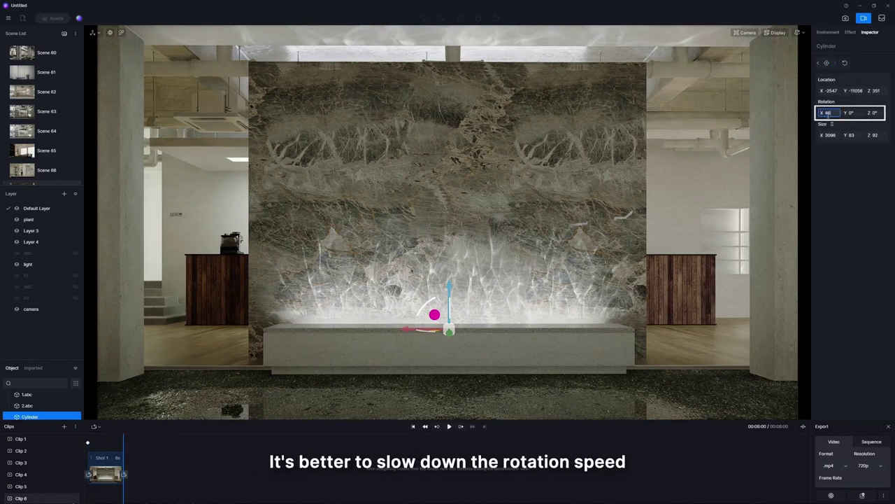
key(Return)
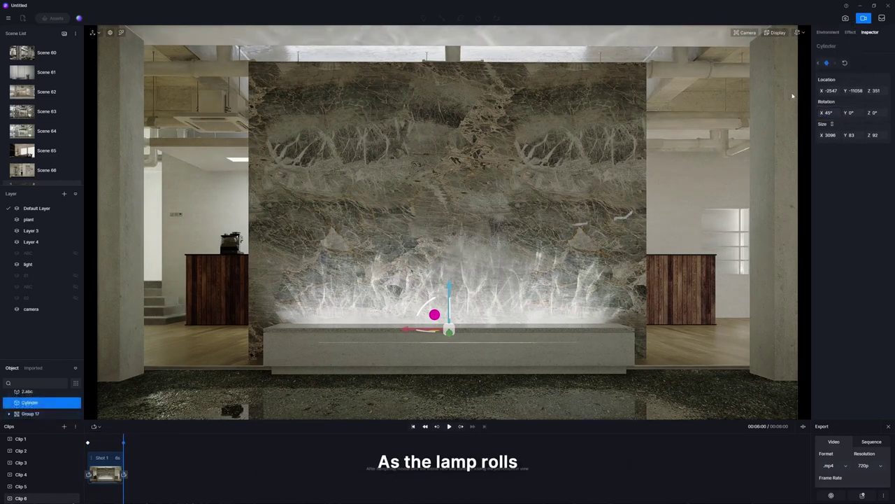
key(Escape)
click(449, 426)
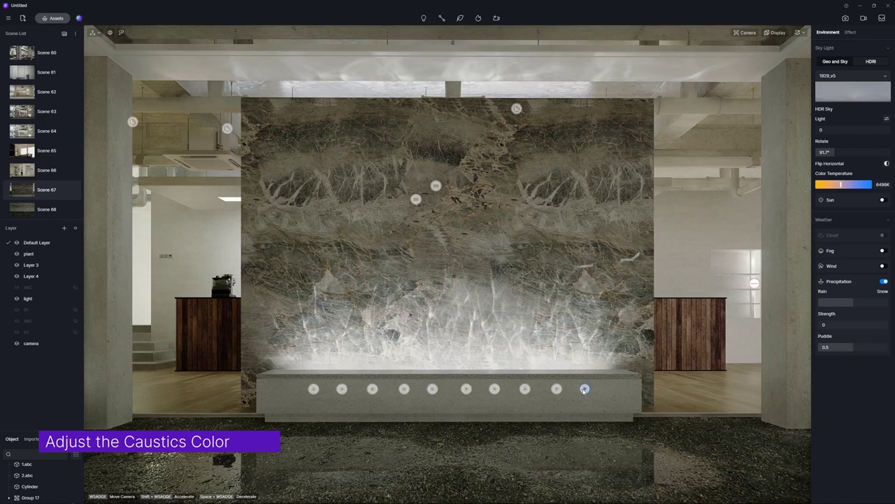
Step: Switch the lamp light group to Color and adjust the color, and open the base color map of the cylinder's glass material
click(585, 390)
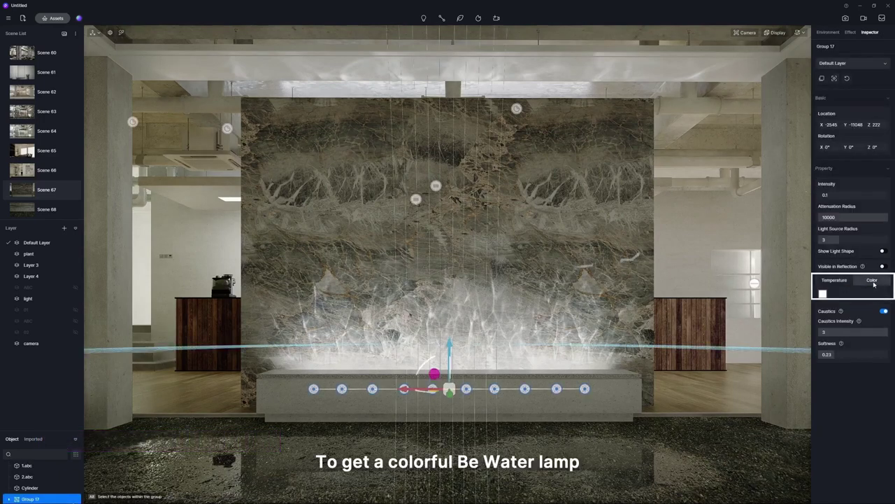
click(822, 293)
mouse_move(820, 272)
mouse_down()
mouse_move(869, 272)
mouse_move(823, 260)
mouse_move(862, 261)
mouse_move(819, 272)
mouse_up()
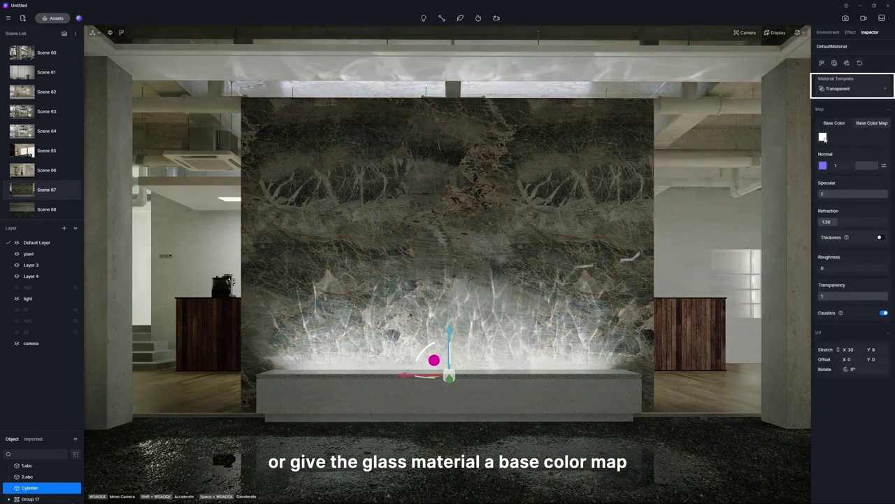
click(823, 137)
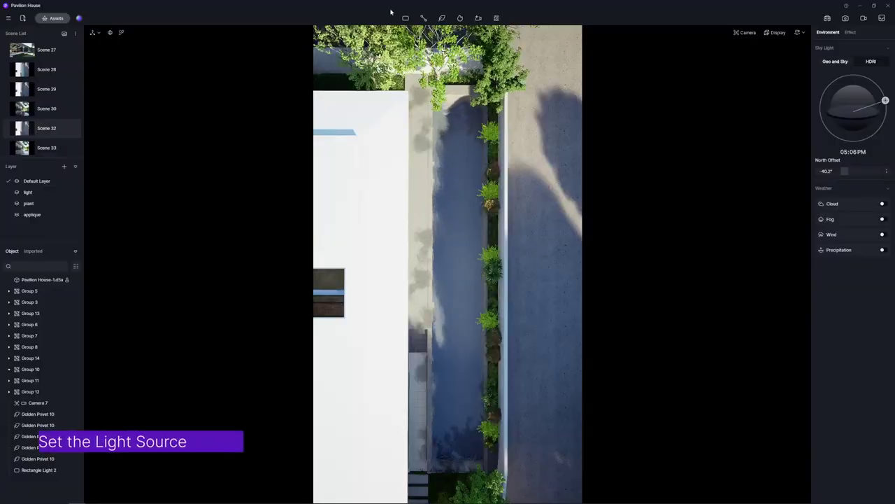
Step: Place a rectangle light above the swimming pool and stretch it to cover the pool's full length and width
click(458, 282)
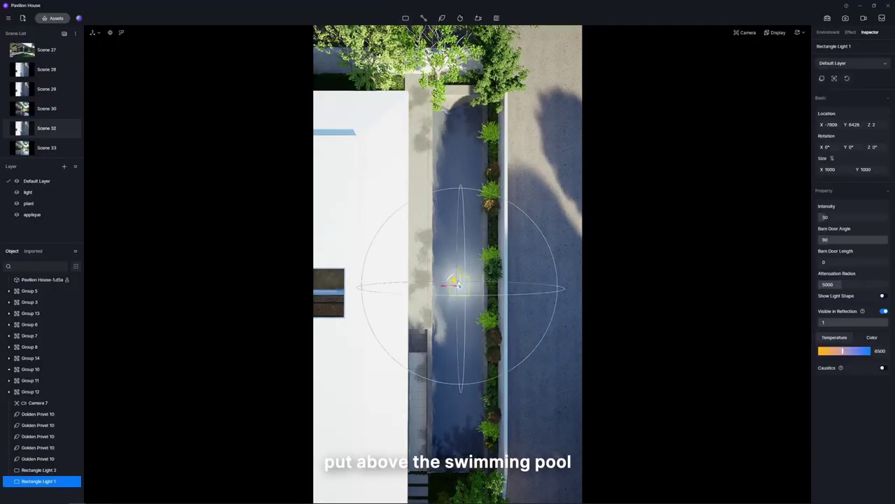
drag(453, 280, 418, 271)
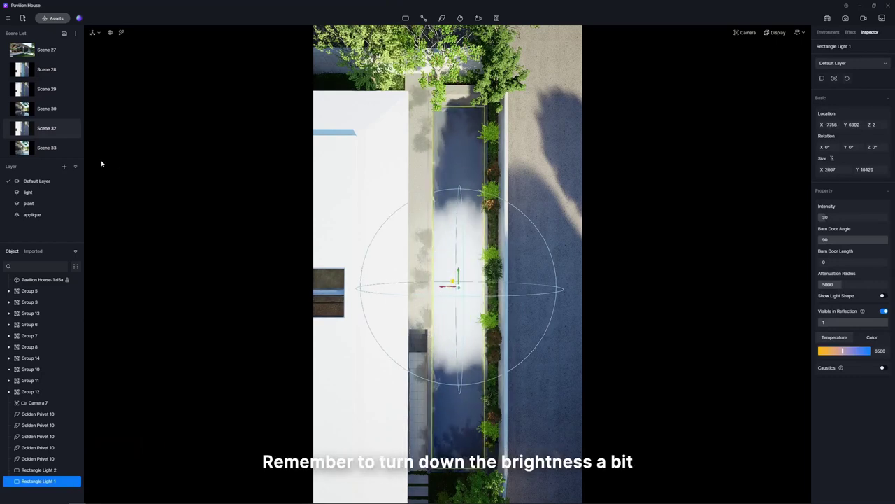
Step: In Scene 33, set the pool light's intensity to 0.3, turn off Visible in Reflection, raise its color temperature and switch on Caustics
click(44, 147)
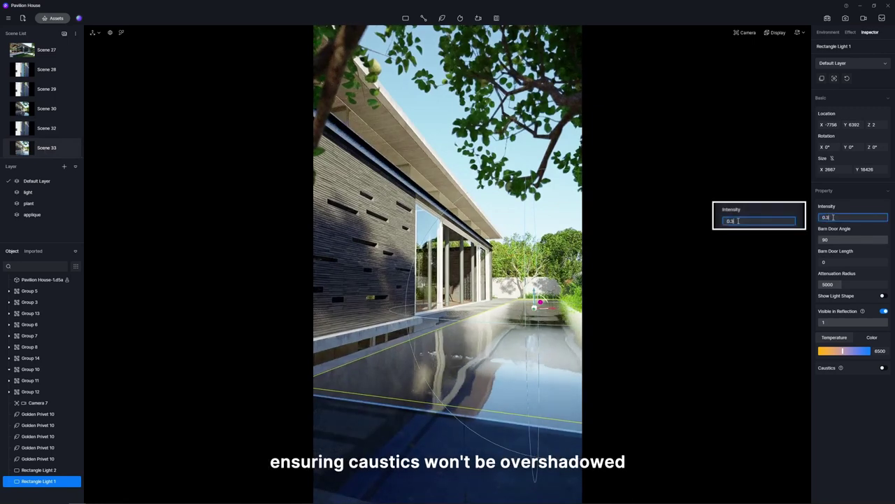
key(Return)
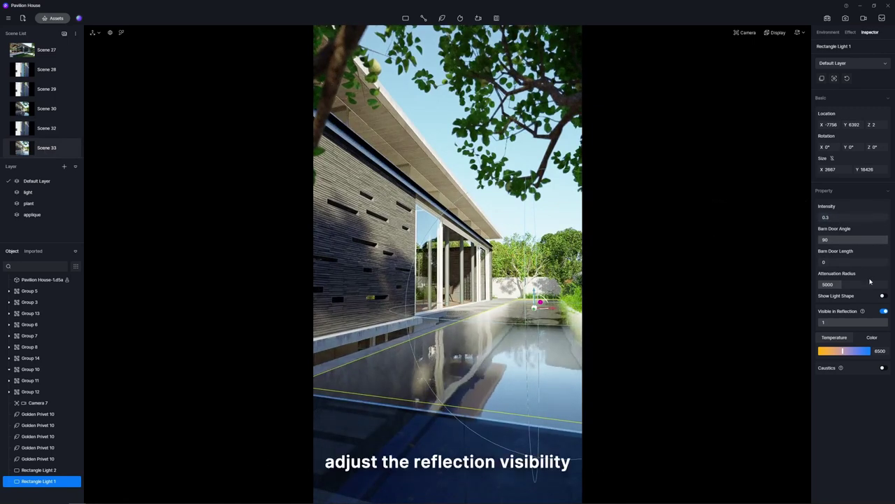
click(884, 311)
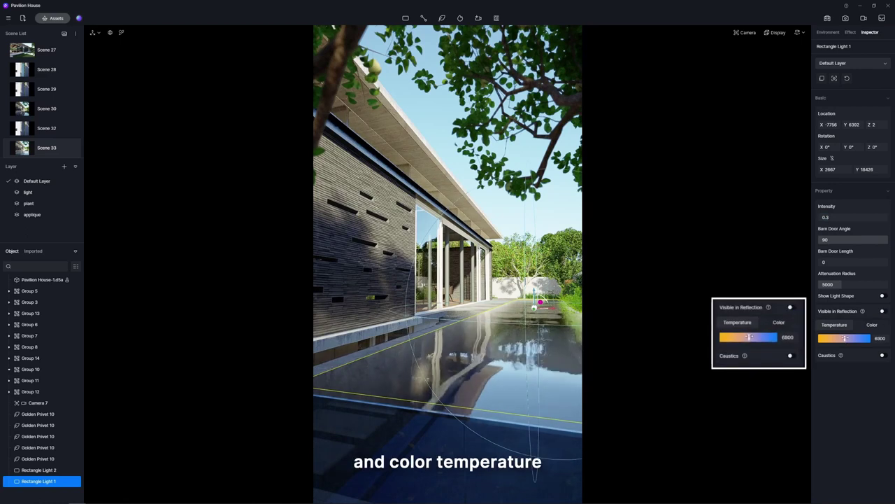
drag(845, 338, 850, 344)
click(880, 358)
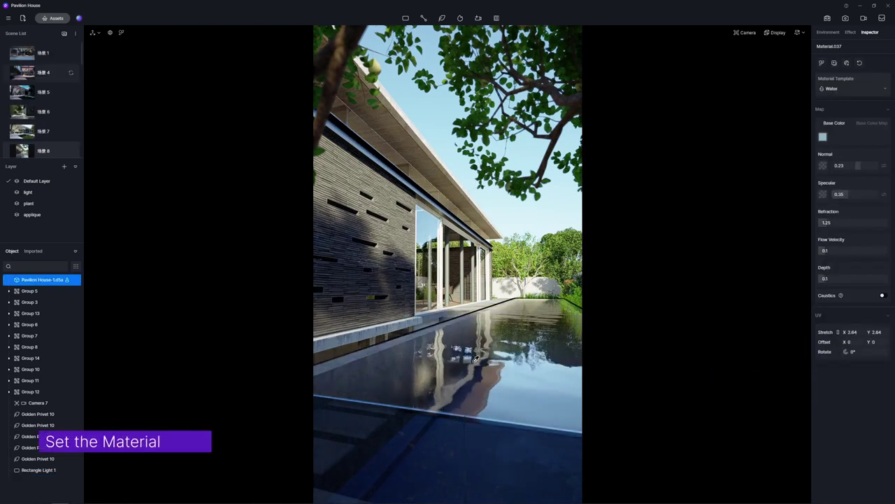
Step: Assign the Water template to the pool's material with Caustics on, and fine-tune its normal strength and flow velocity
click(853, 89)
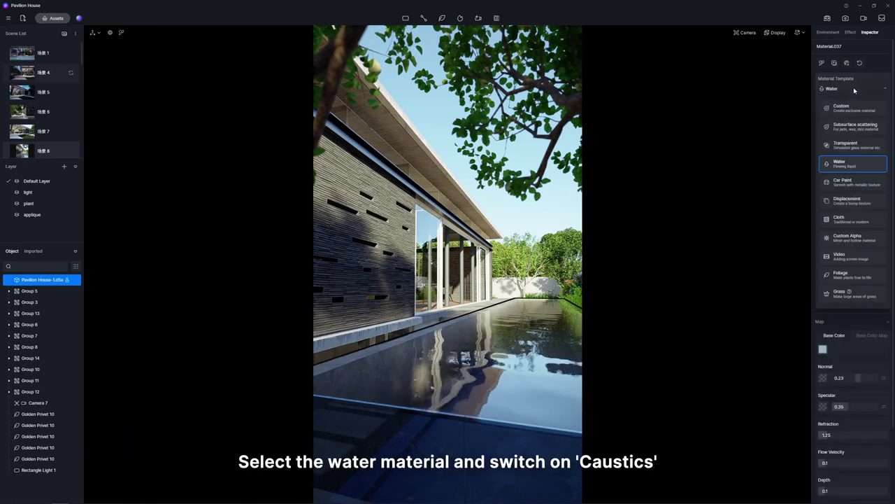
click(856, 168)
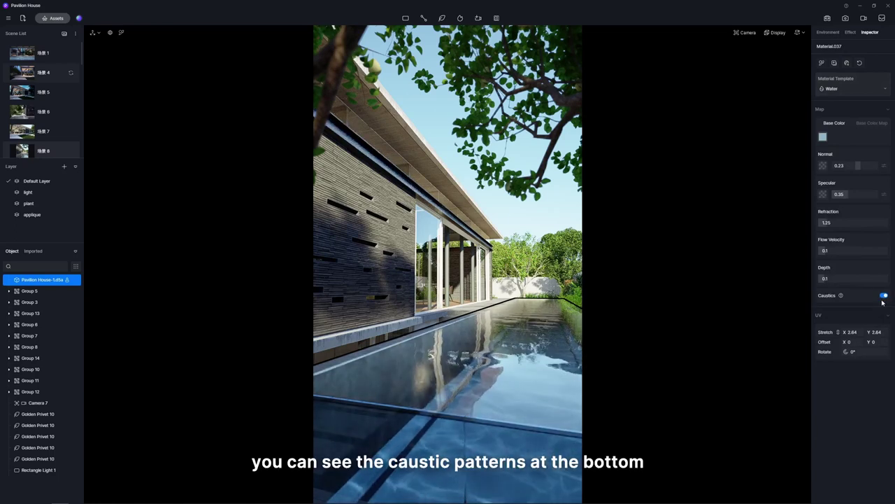
mouse_move(860, 165)
mouse_down()
mouse_move(874, 170)
mouse_move(860, 170)
mouse_up()
drag(835, 254, 834, 252)
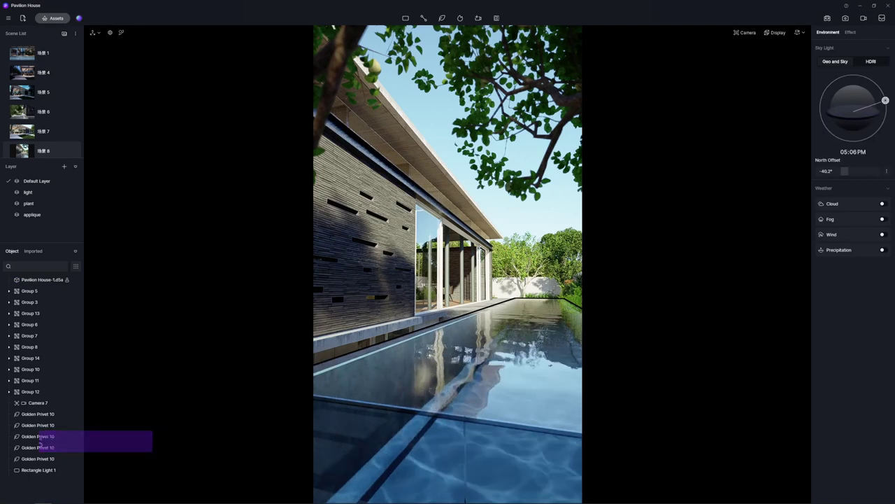
Step: Lower the specular of the pool bottom's material and adjust the depth of the pool's Water material
click(514, 343)
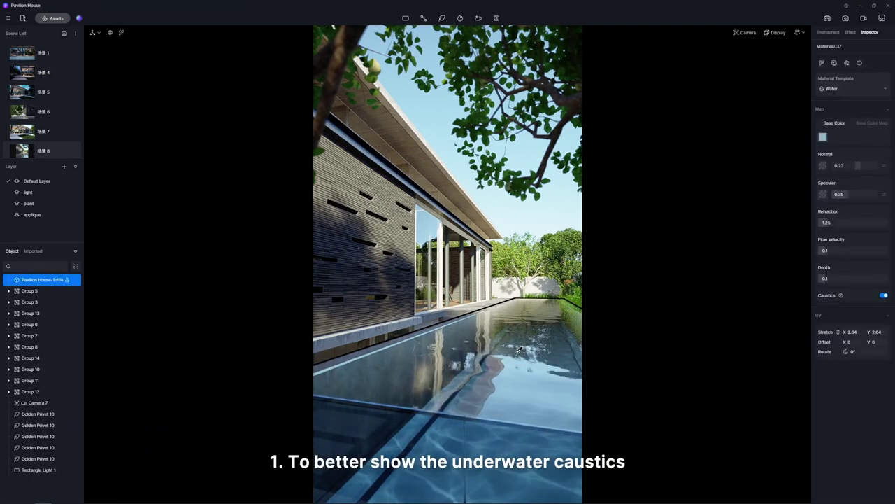
click(519, 348)
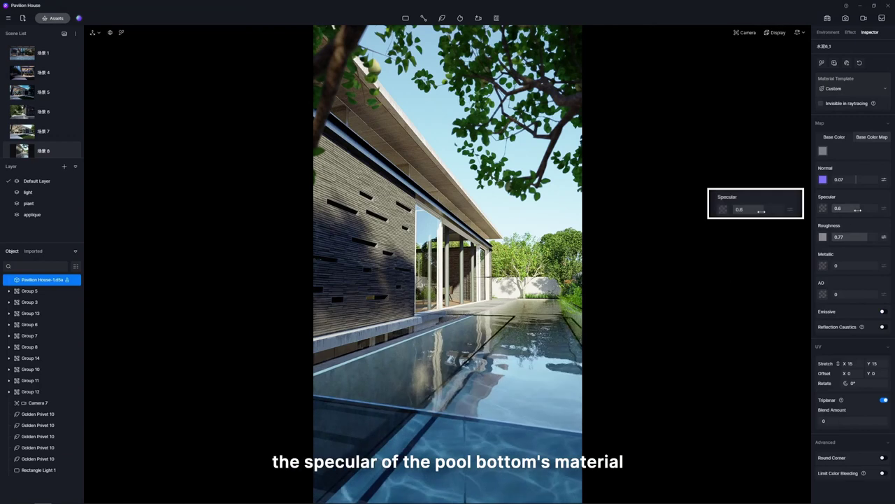
drag(860, 210, 838, 210)
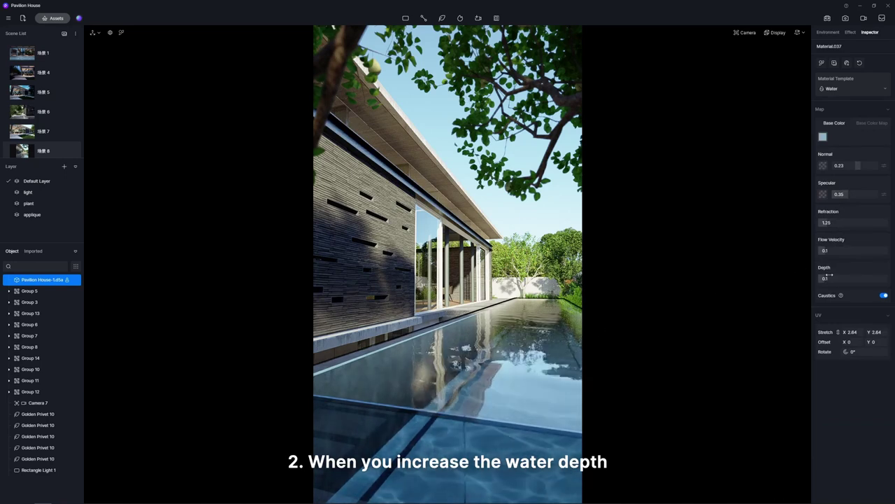
mouse_move(829, 276)
mouse_down()
mouse_move(863, 281)
mouse_move(824, 279)
mouse_up()
Step: Select the rectangle light above the pool and adjust its light color through the color temperature
click(540, 305)
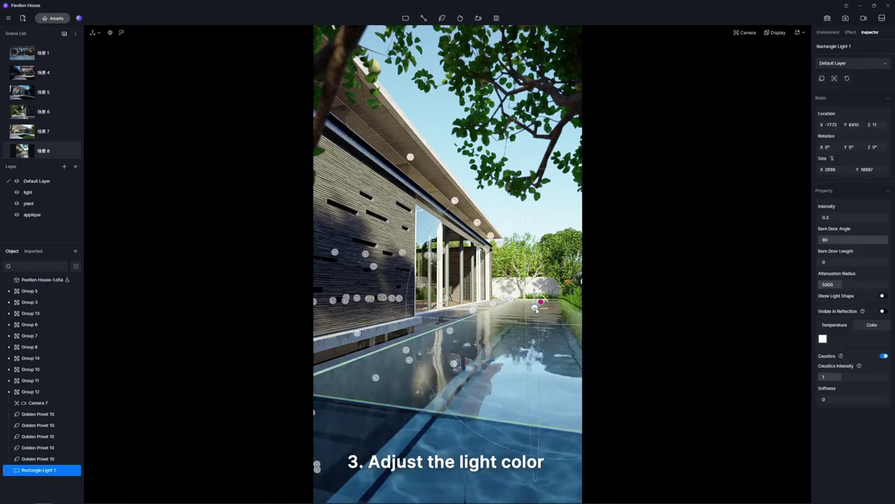
click(822, 338)
click(834, 271)
drag(820, 314, 861, 314)
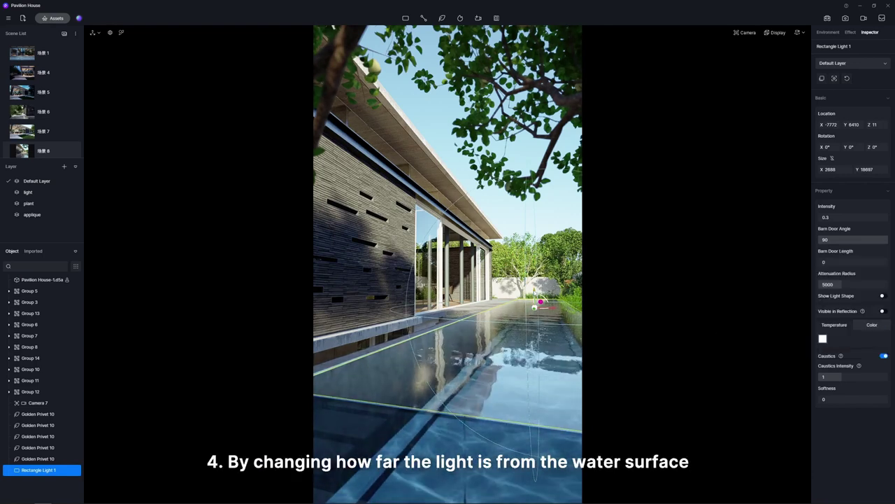
Step: Raise the pool's rectangle light to Z 122 and set its Caustics Intensity to 1.7 and Softness to 1
drag(535, 291, 533, 287)
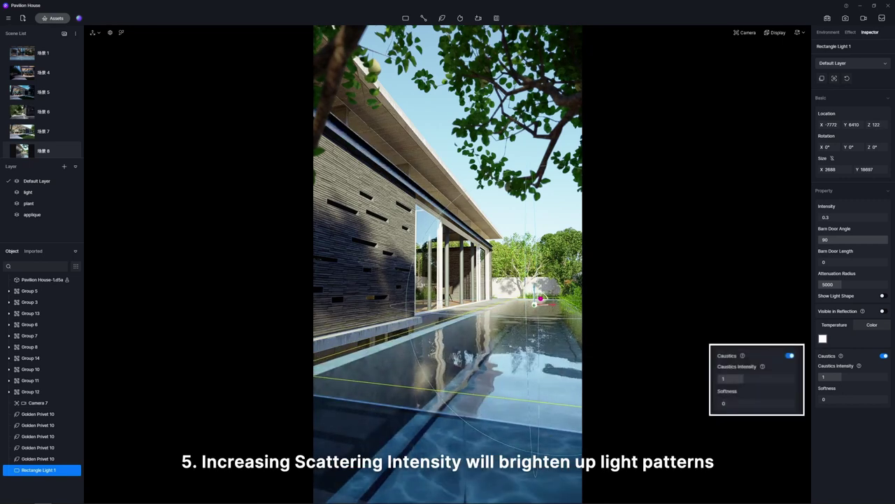
drag(859, 378, 890, 404)
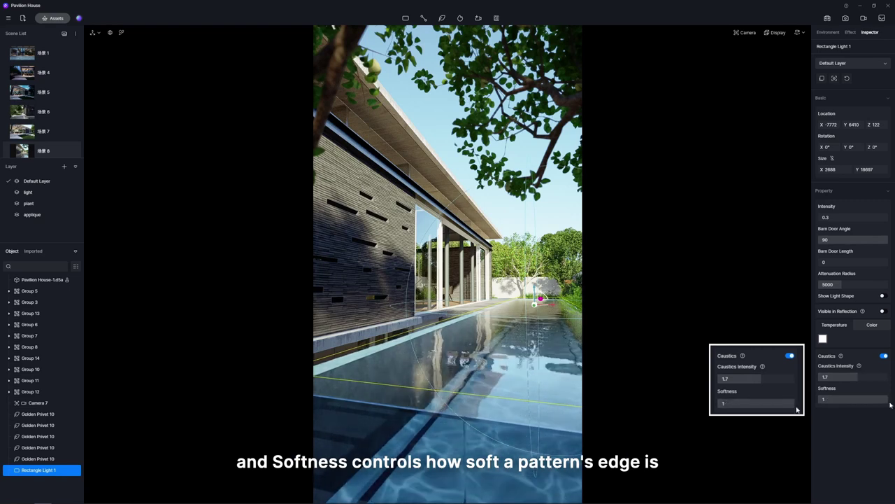